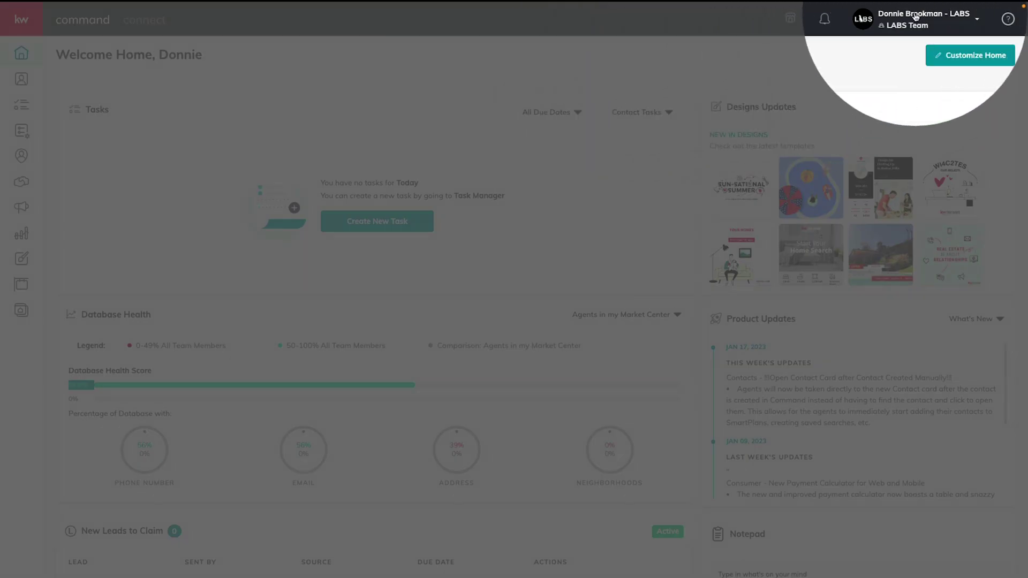
Go to Settings > Command Settings > Contacts > Custom Fields, which lists no fields yet
left_click(916, 16)
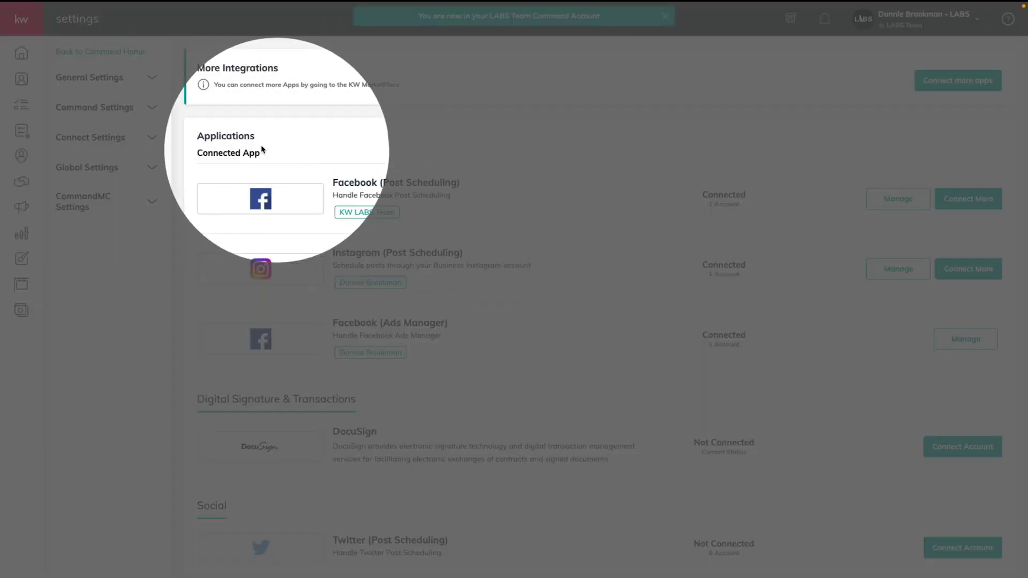
left_click(138, 111)
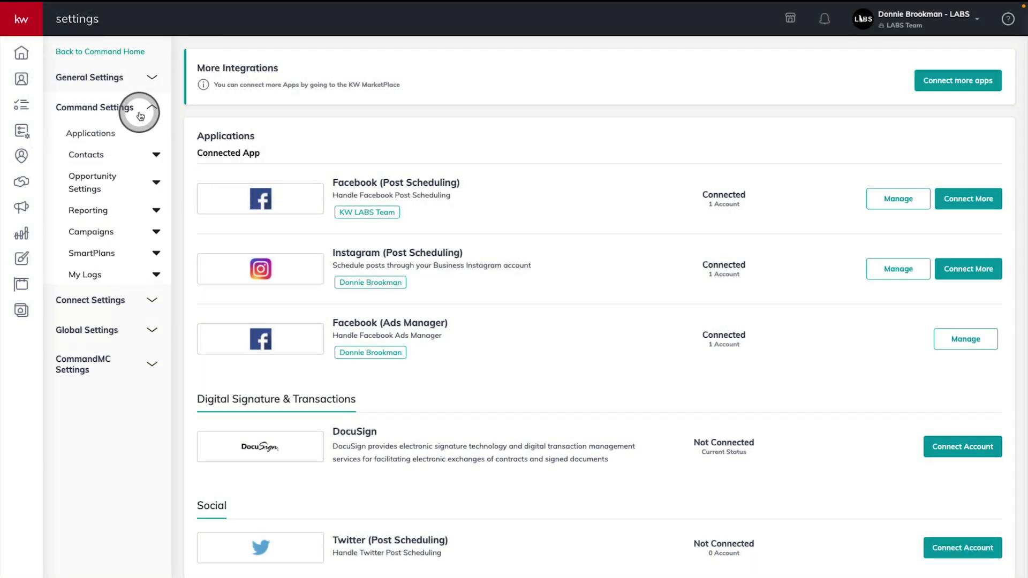
left_click(239, 268)
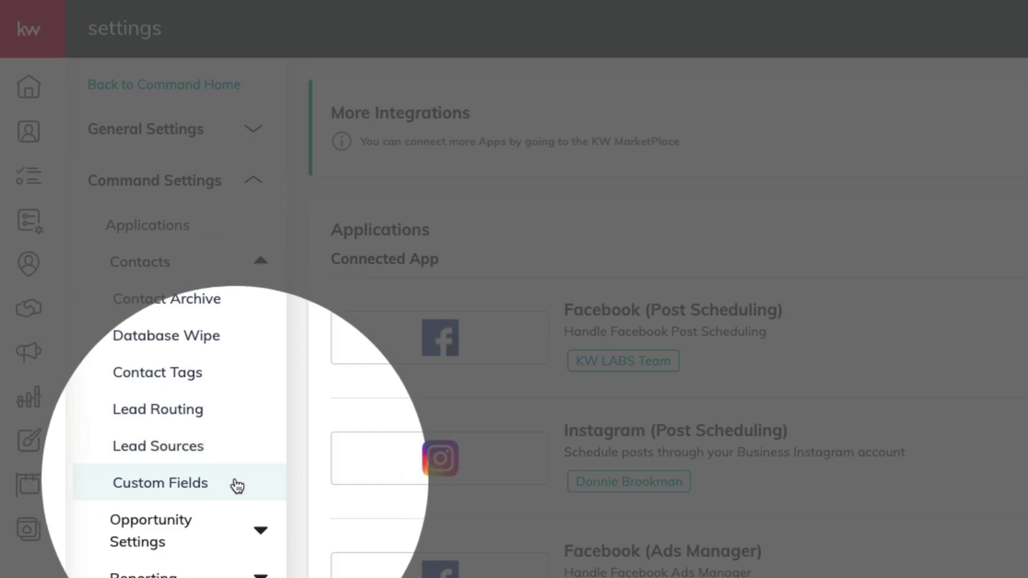
left_click(237, 485)
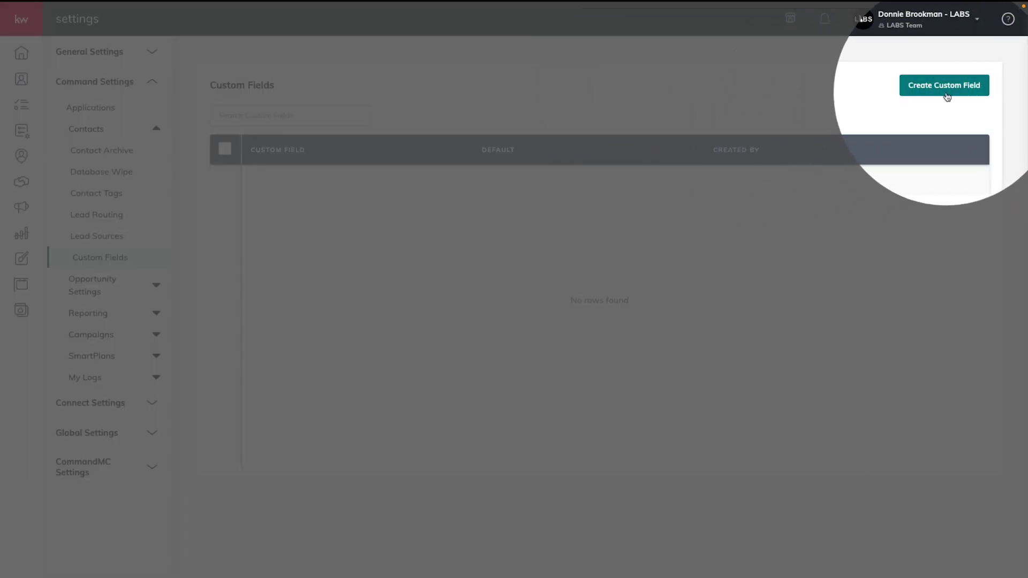
Start a new custom field and enter the name 'Kids & Pets'
left_click(943, 89)
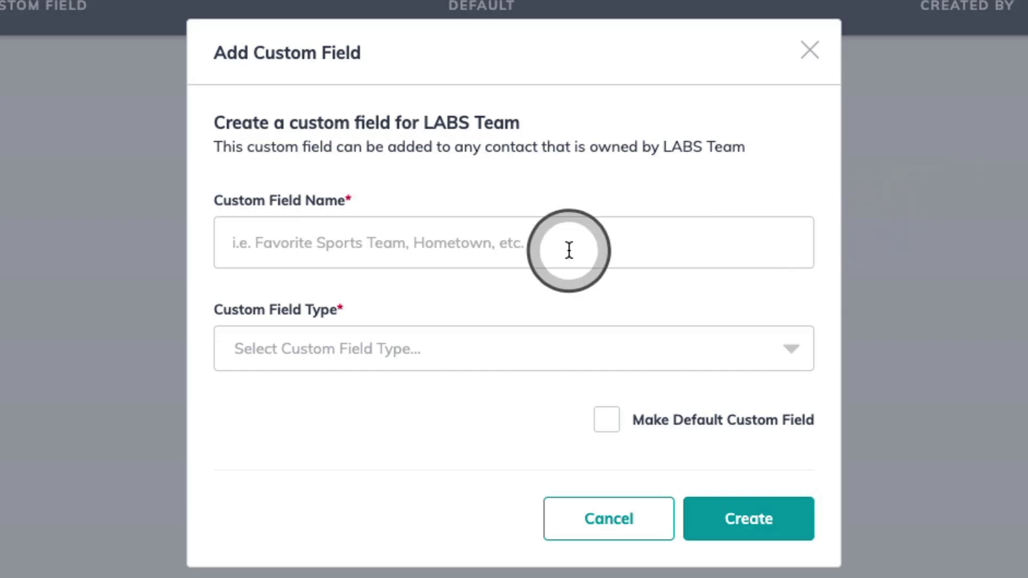
left_click(509, 271)
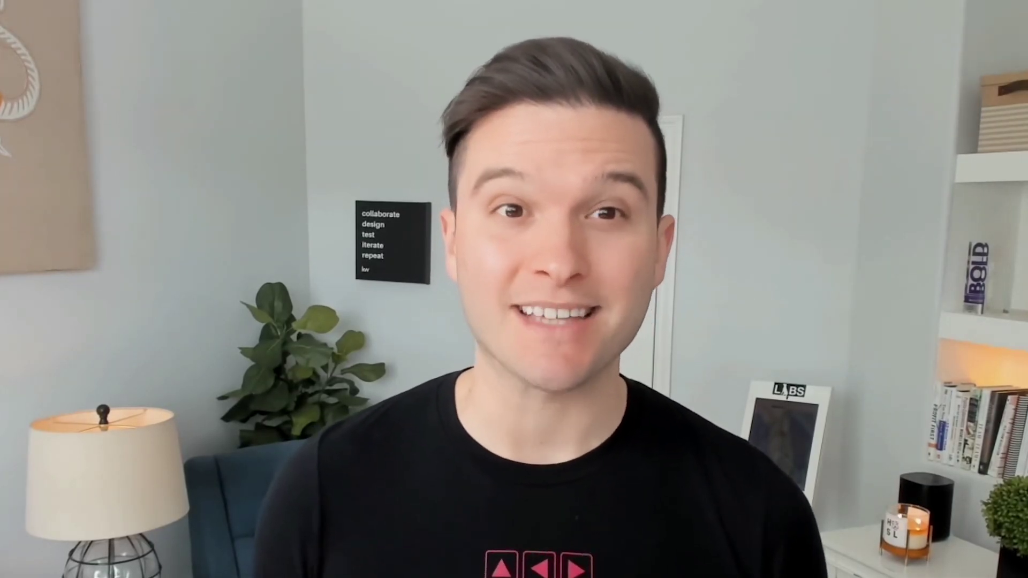
type("Kids & Pets")
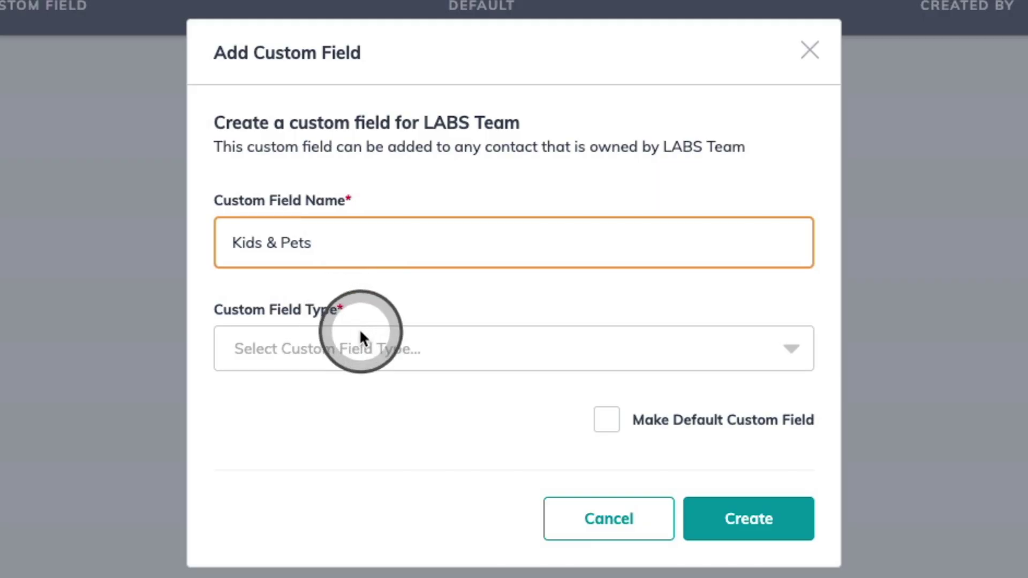
Make Kids & Pets a default Text Area field and create it
left_click(359, 333)
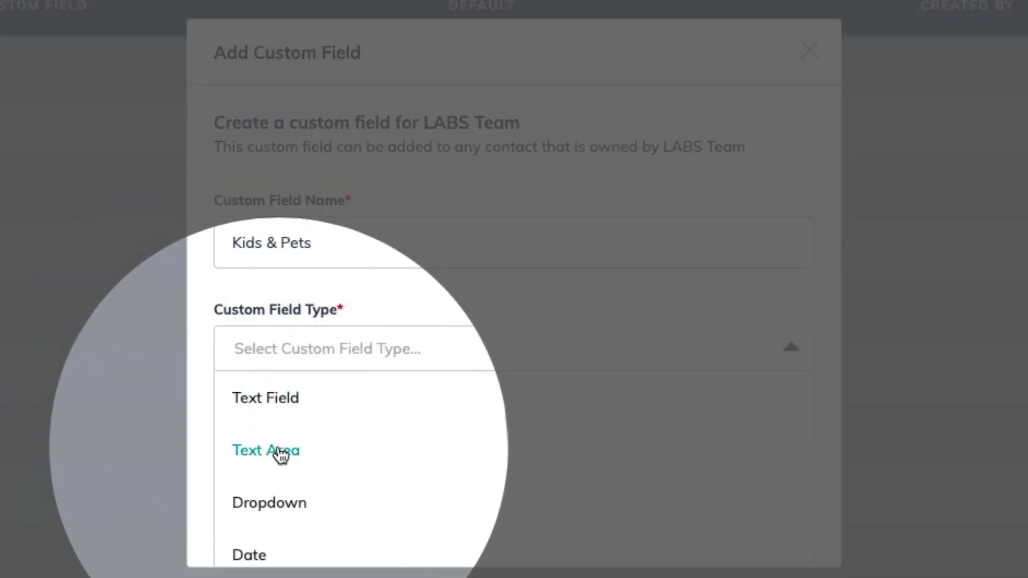
left_click(281, 455)
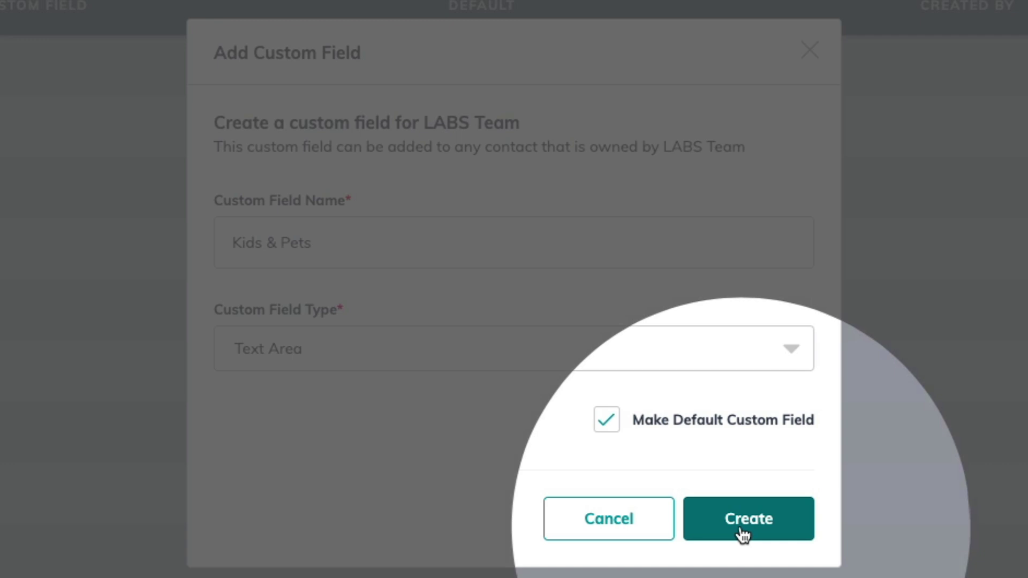
left_click(743, 532)
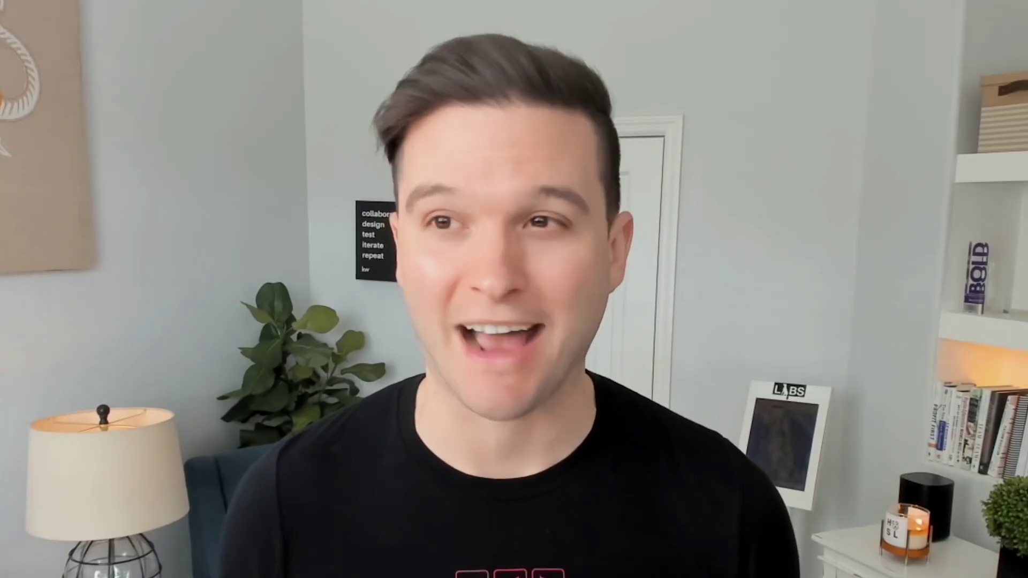
Start another custom field named Pie Flavor with the Dropdown type
left_click(875, 177)
left_click(412, 258)
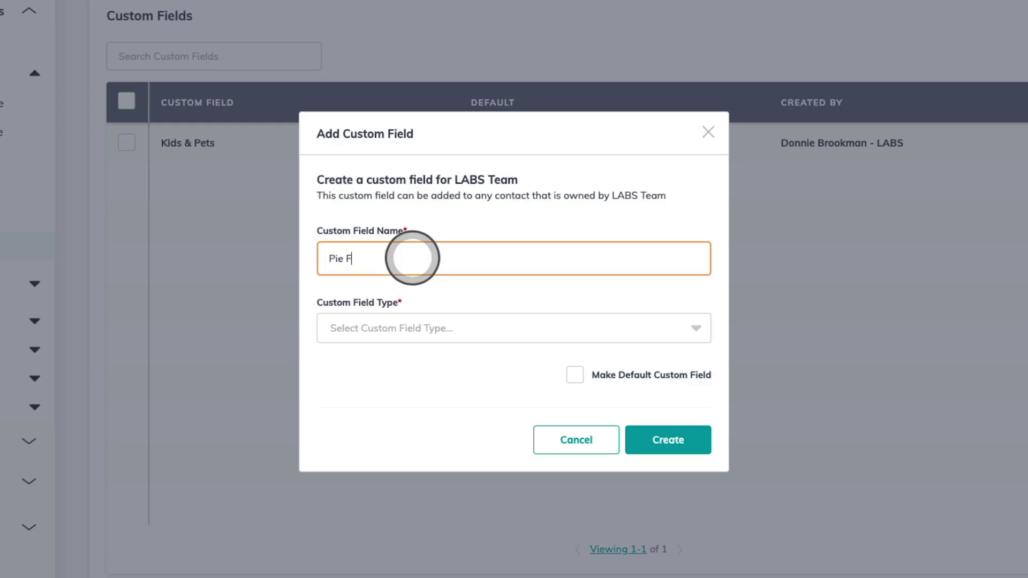
left_click(466, 332)
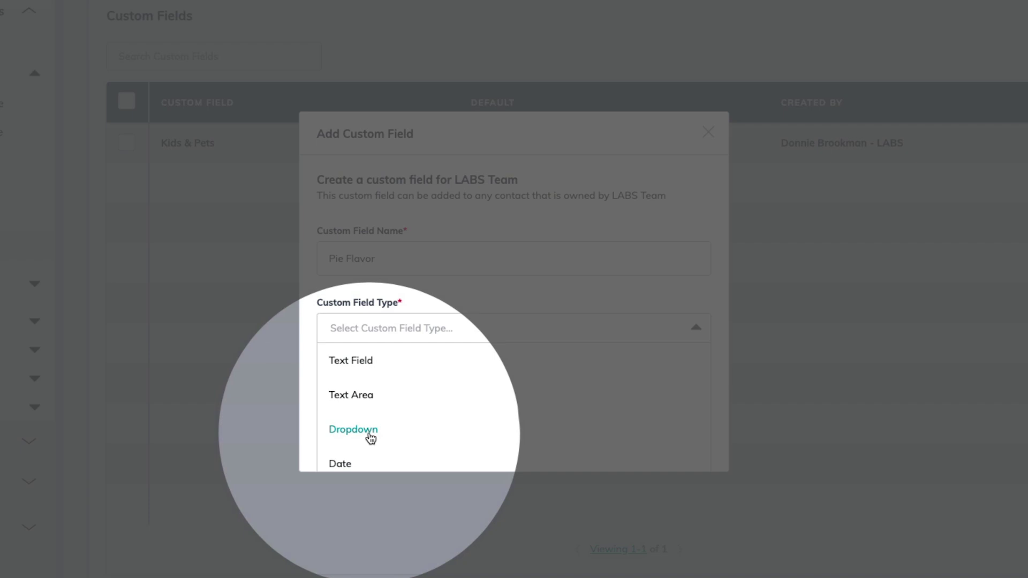
left_click(369, 436)
Add dropdown options Pumpkin, Apple and Cherry, then create the Pie Flavor field
left_click(444, 344)
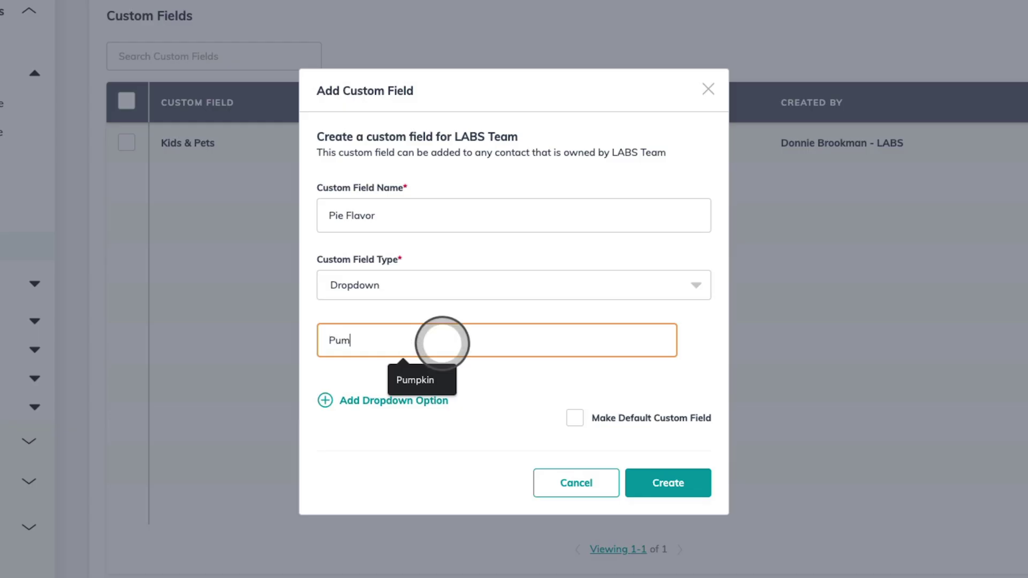
type("kin")
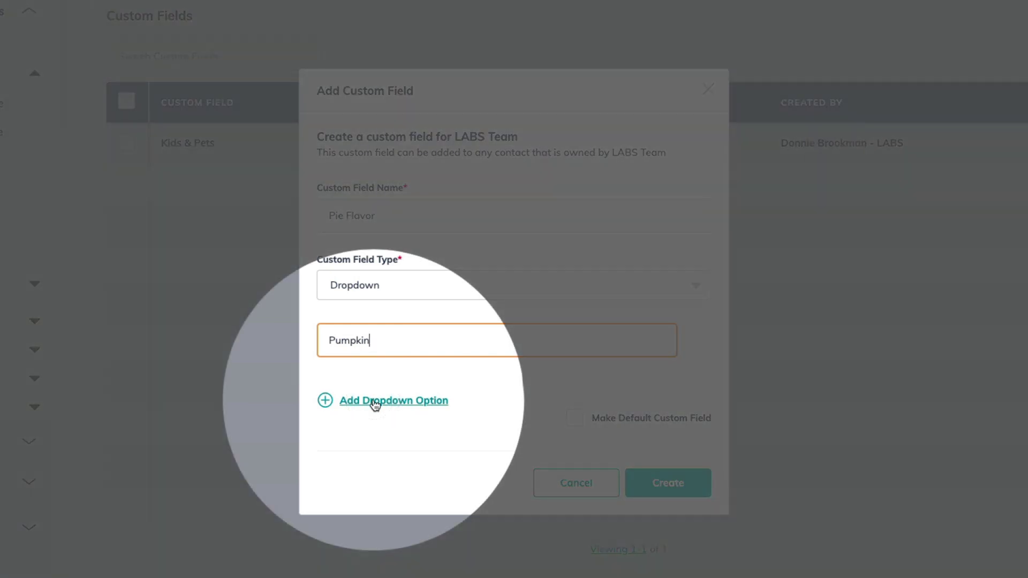
left_click(375, 403)
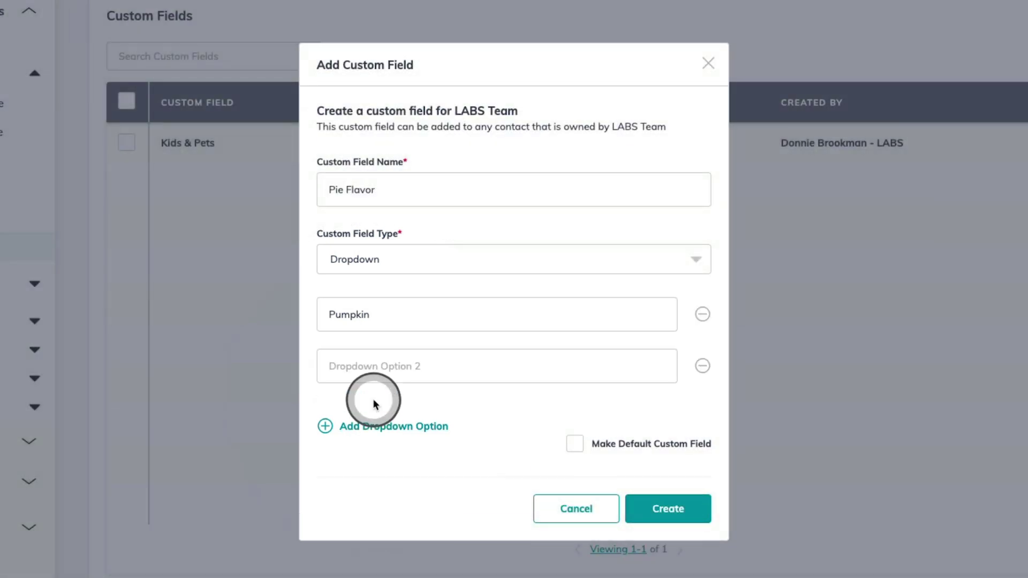
left_click(390, 369)
type("A")
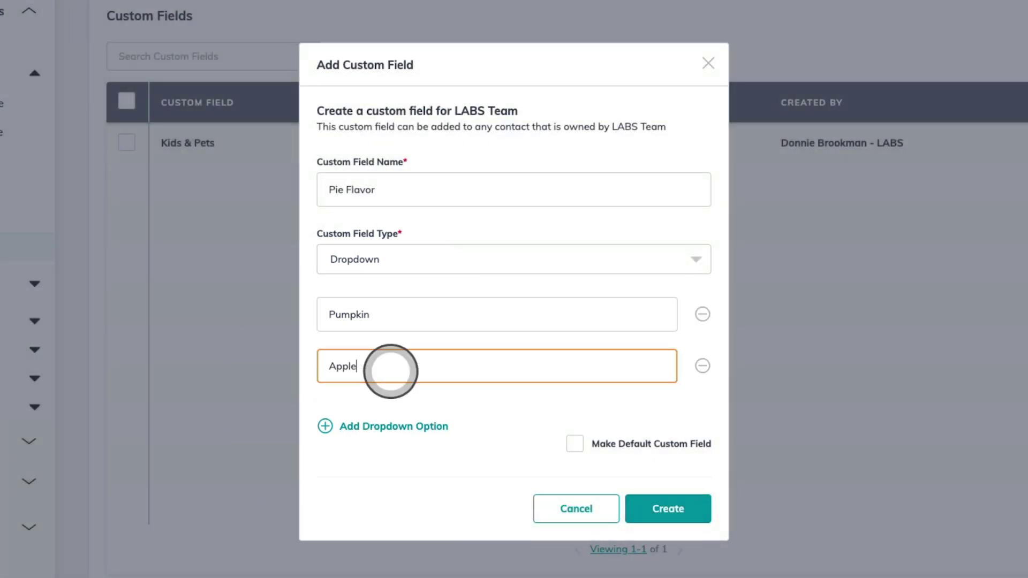
type("pple")
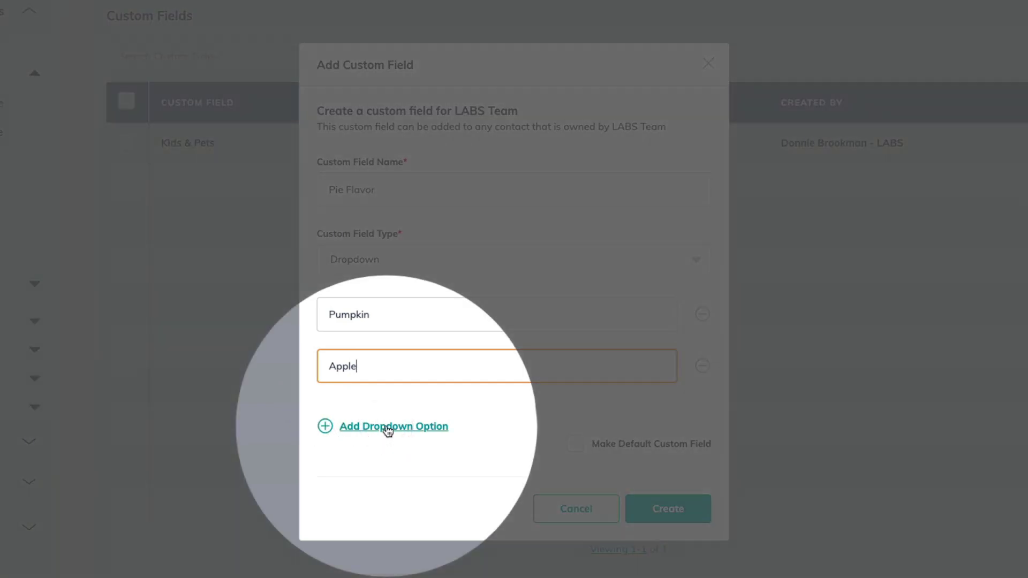
left_click(387, 429)
left_click(385, 390)
type("Cherry")
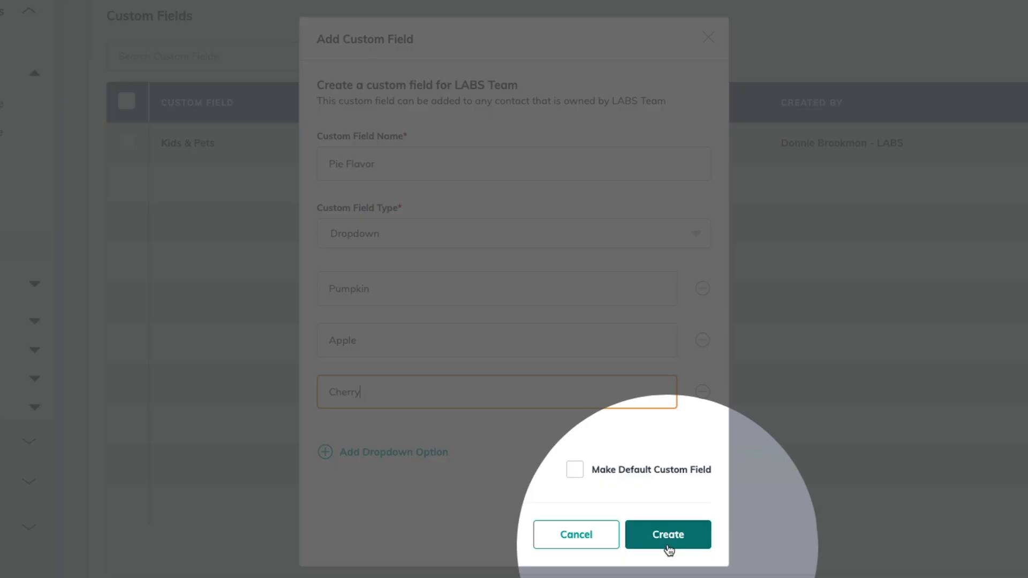
left_click(668, 546)
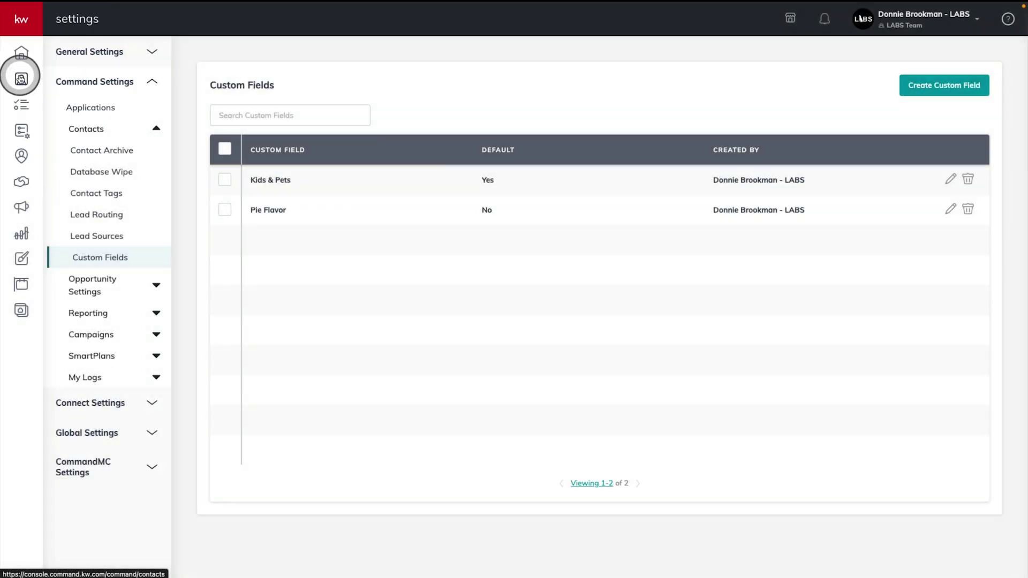
From the contacts list, add a new contact with only their full name and create it
left_click(20, 80)
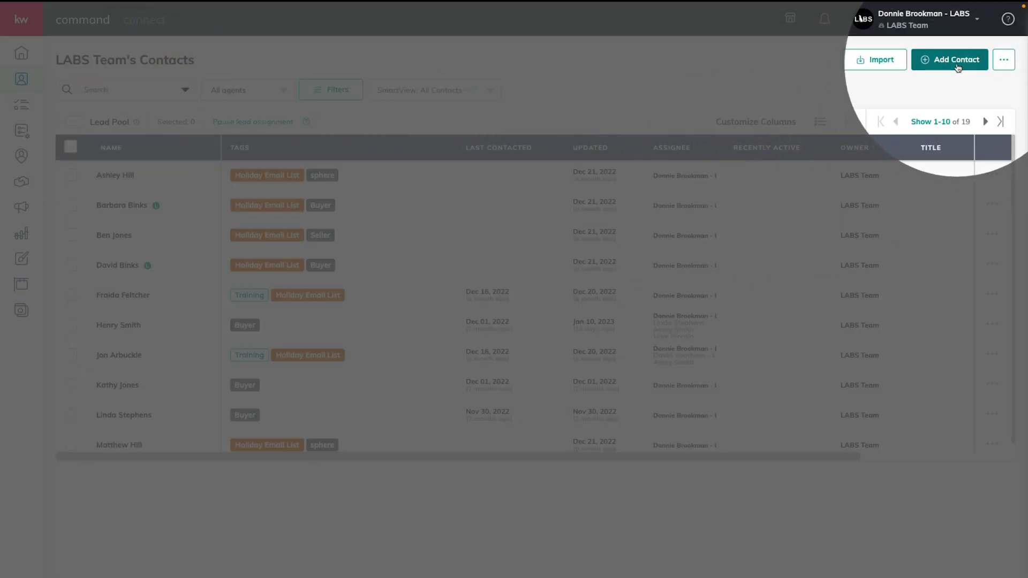
left_click(958, 64)
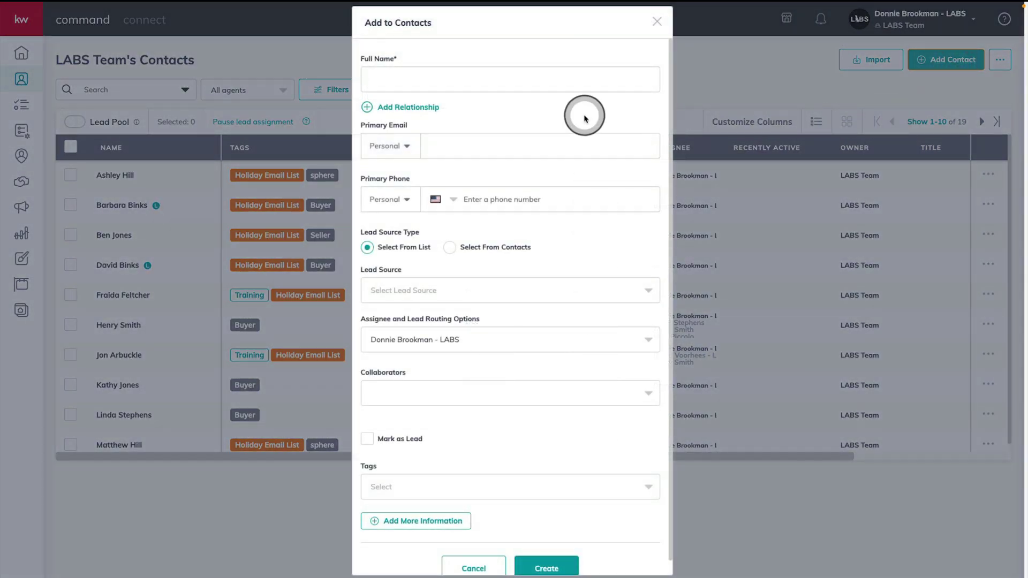
left_click(555, 83)
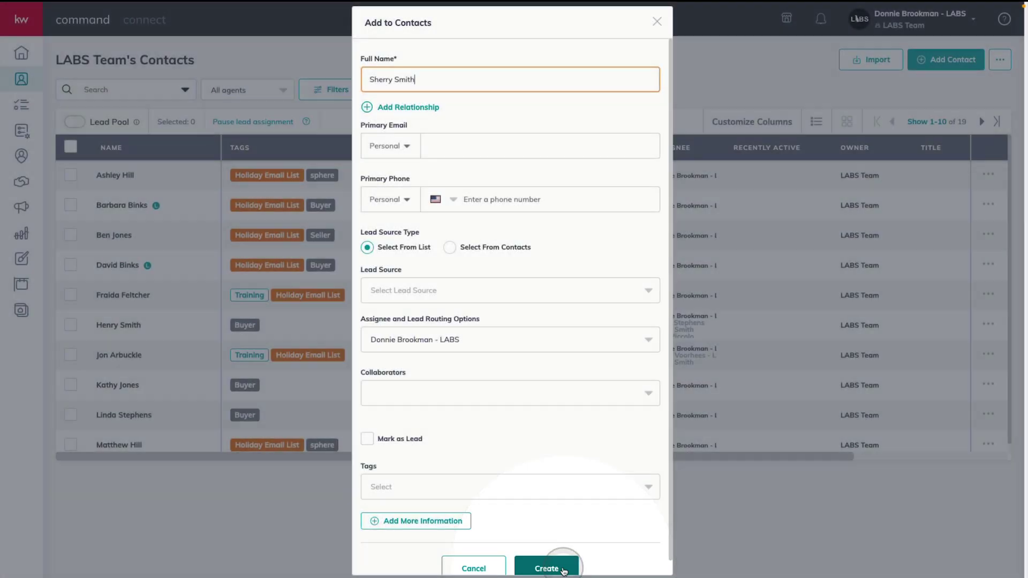
left_click(564, 572)
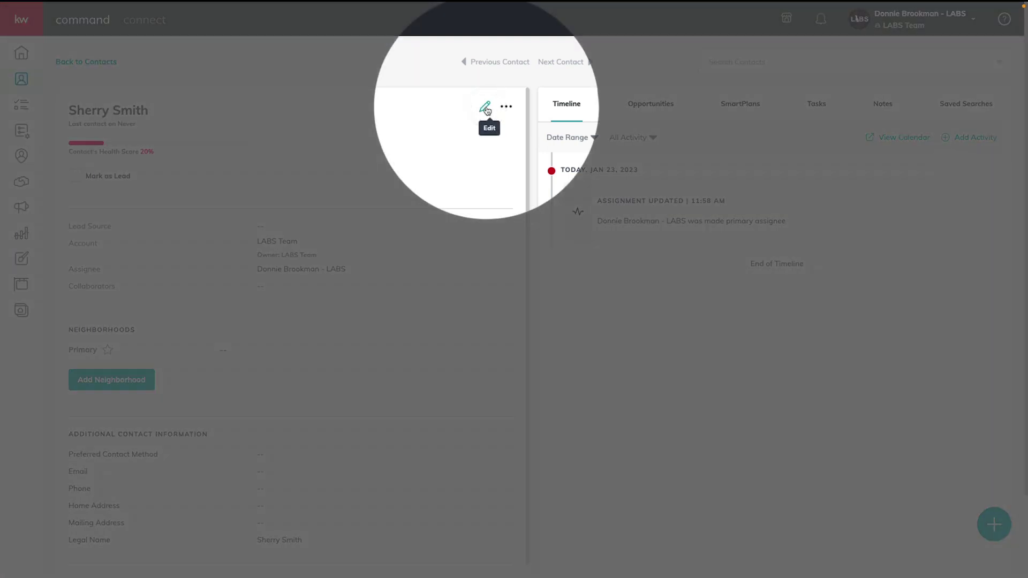
Edit the contact's Custom section and enter 'Dog named Henry' under Kids & Pets
left_click(485, 108)
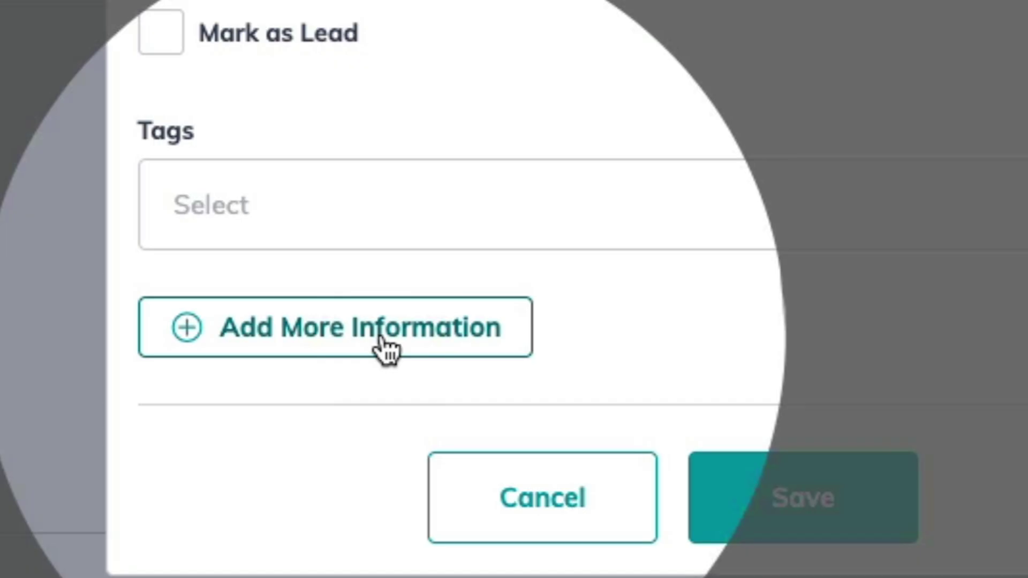
left_click(430, 512)
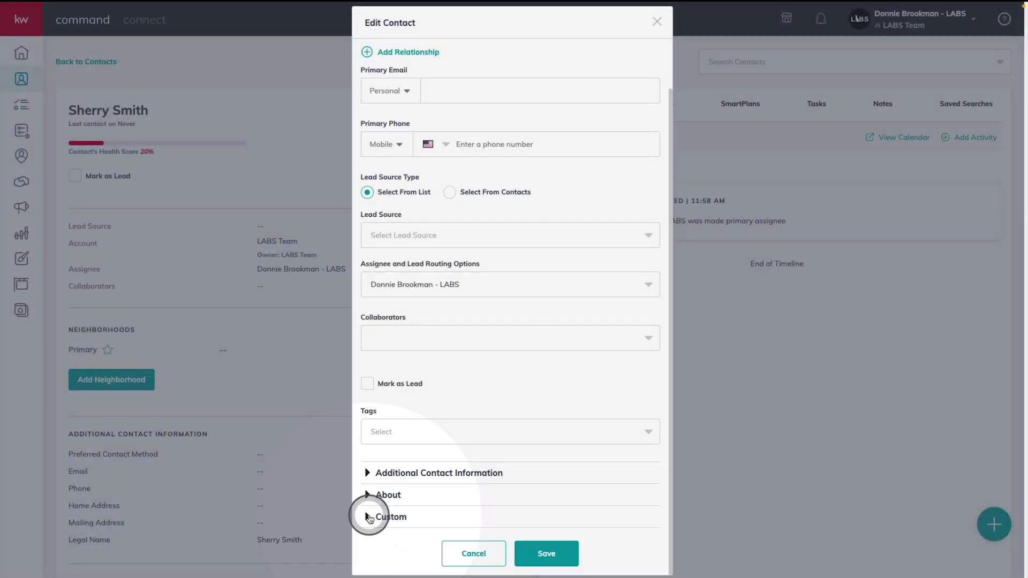
left_click(370, 519)
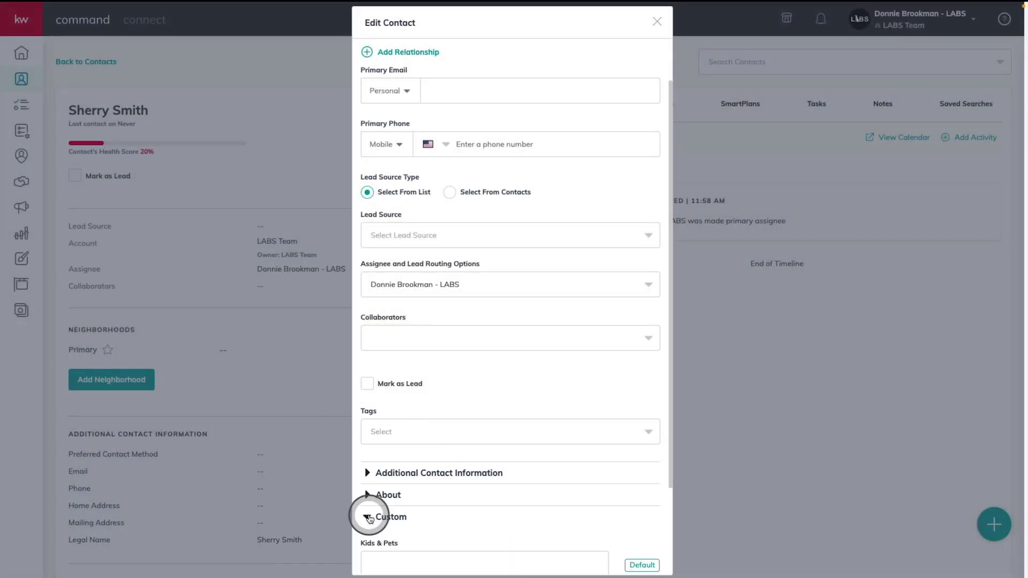
scroll(492, 508, "down", 2)
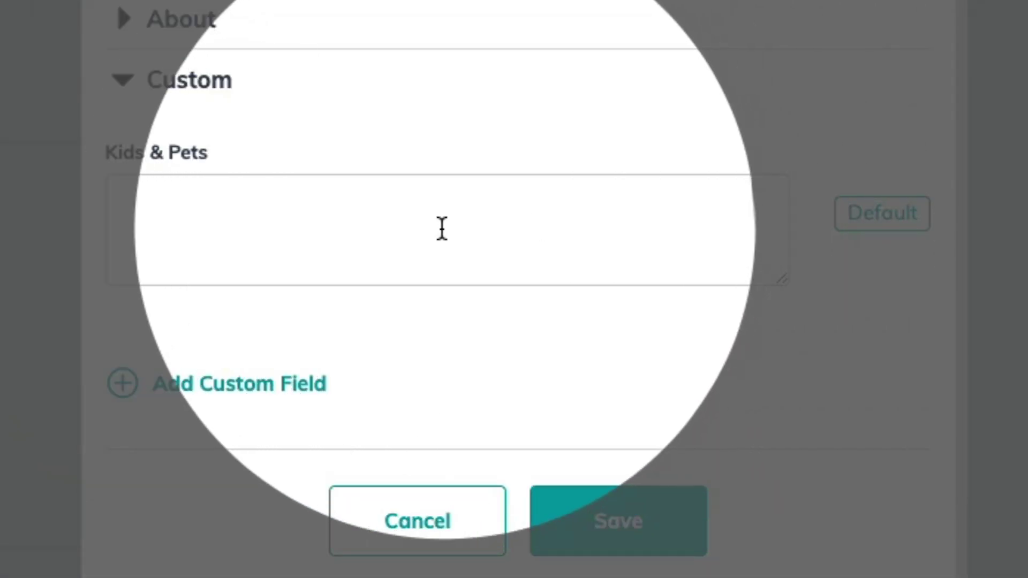
left_click(430, 227)
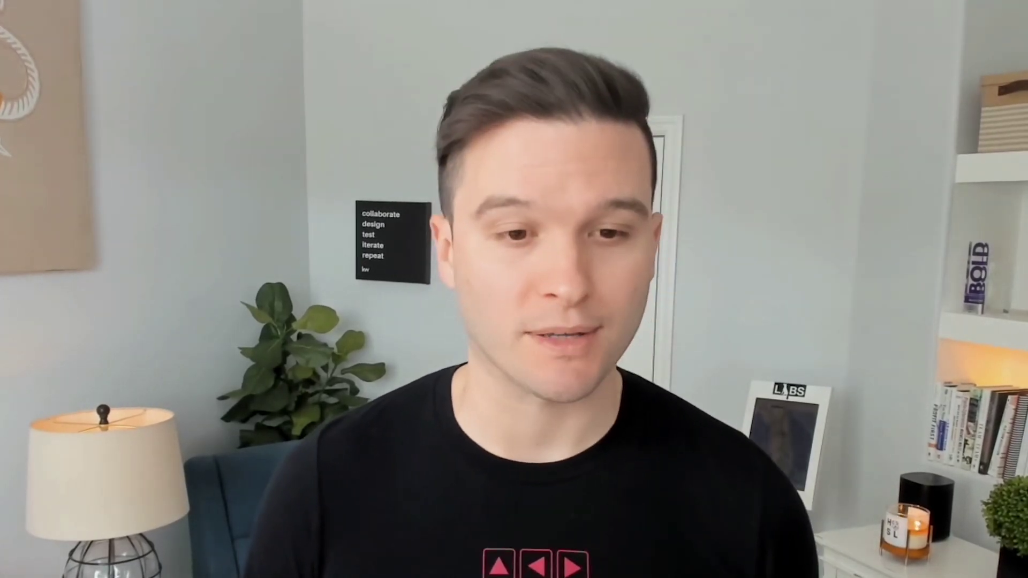
Add the Pie Flavor field to the contact, choose Apple, and save
left_click(187, 384)
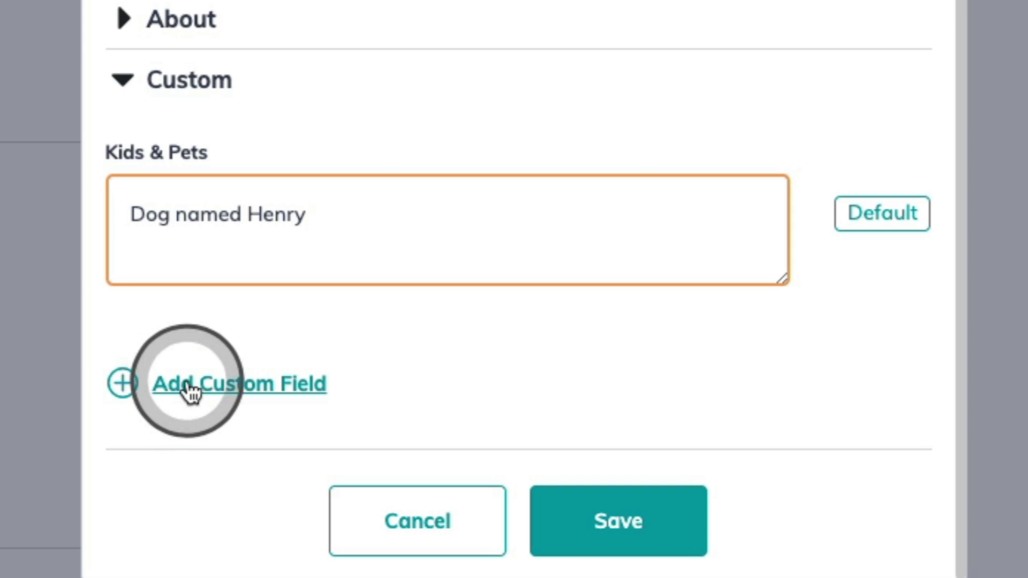
scroll(187, 386, "down", 3)
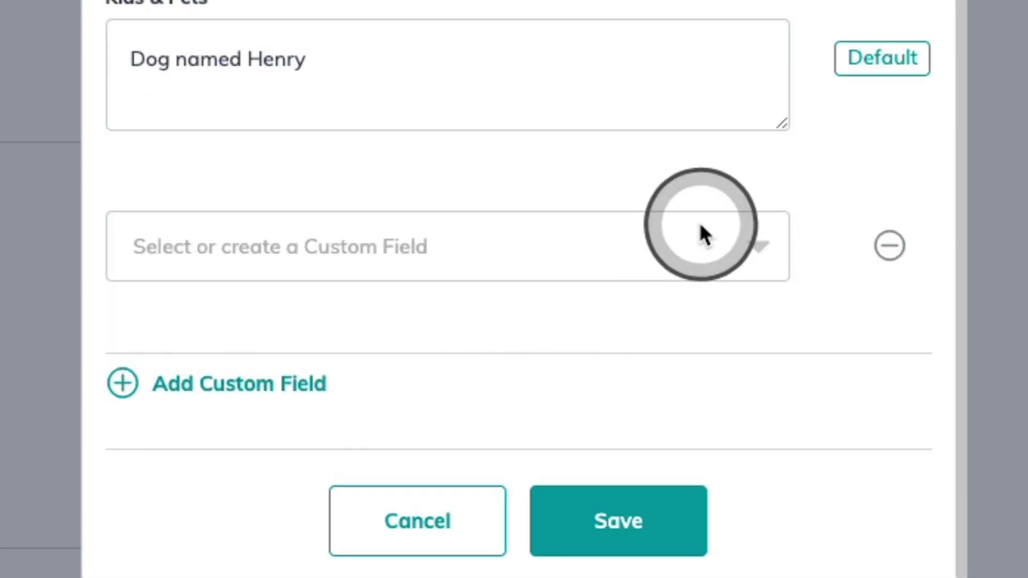
left_click(742, 247)
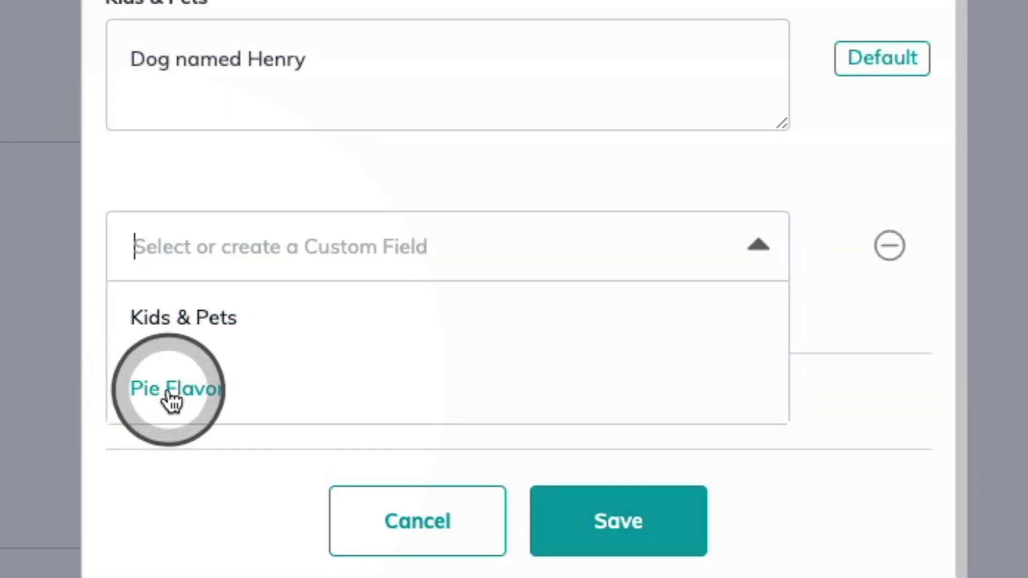
left_click(170, 393)
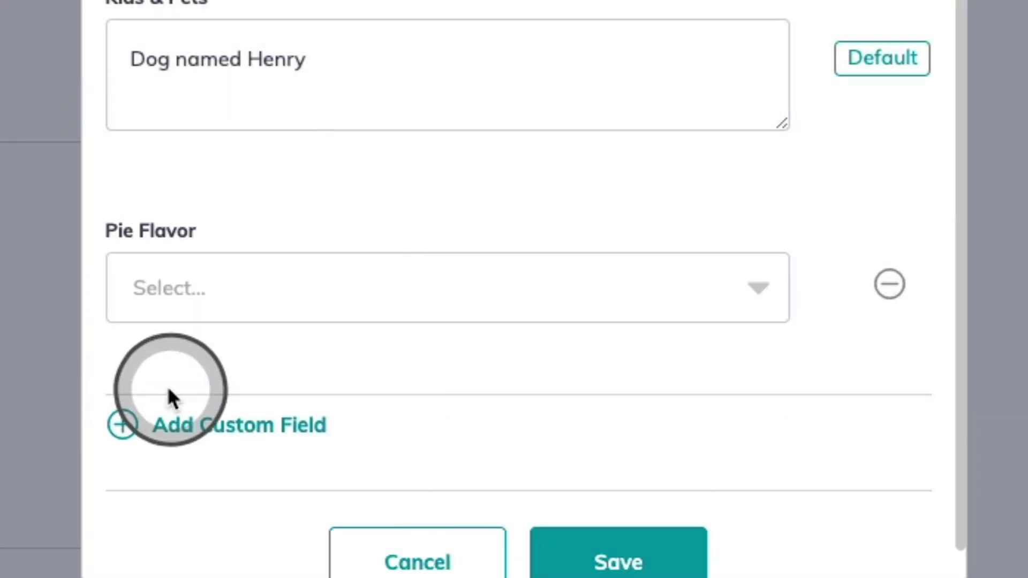
left_click(620, 271)
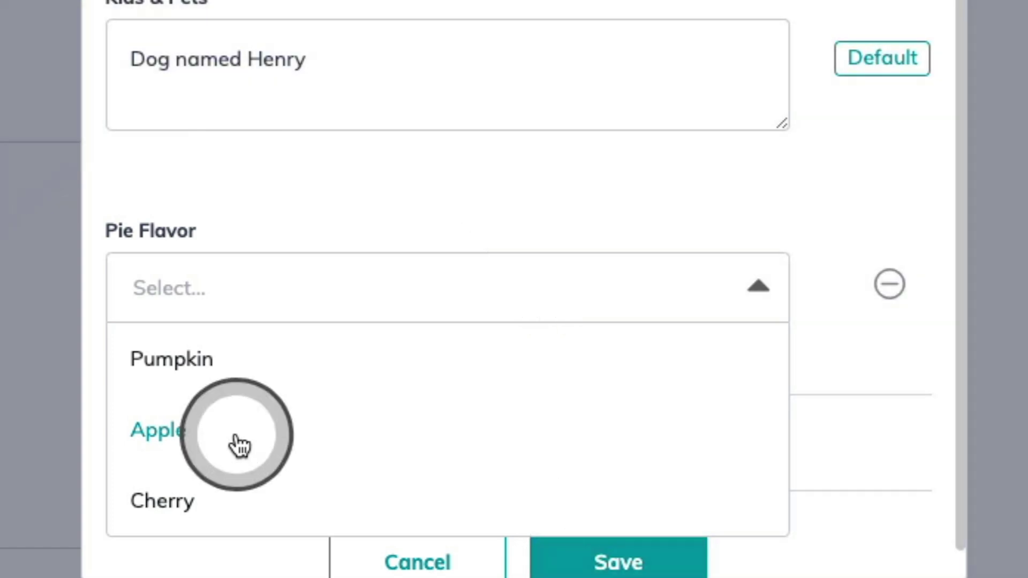
left_click(238, 443)
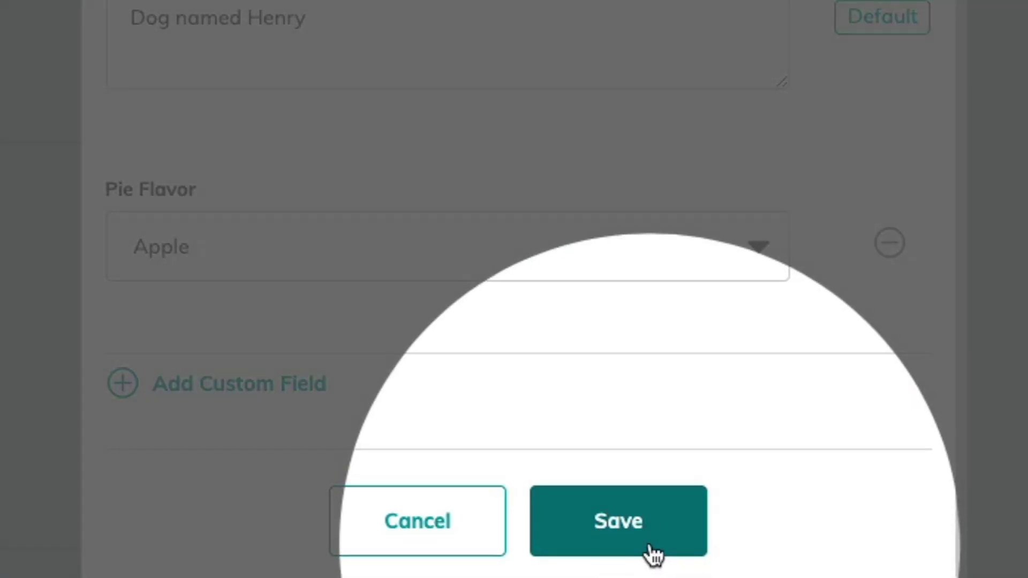
left_click(652, 553)
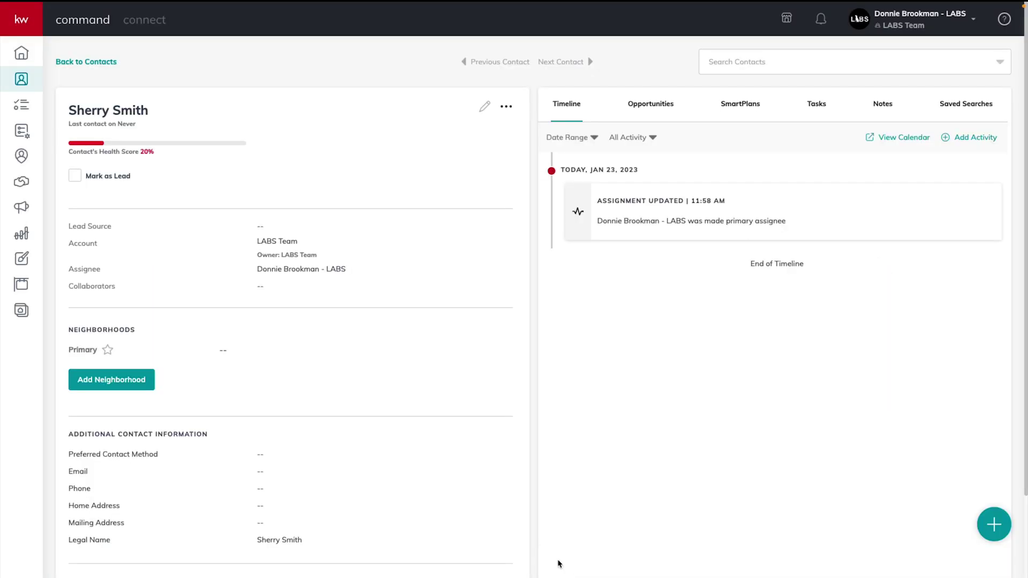
Add Kids & Pets and Pie Flavor columns to All Contacts and save the SmartView
scroll(455, 425, "down", 5)
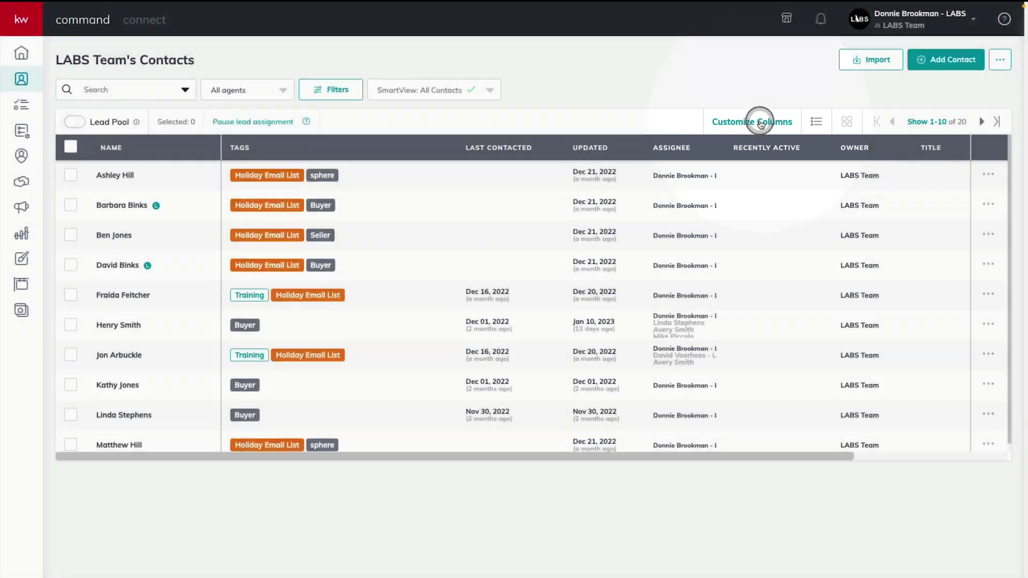
left_click(761, 124)
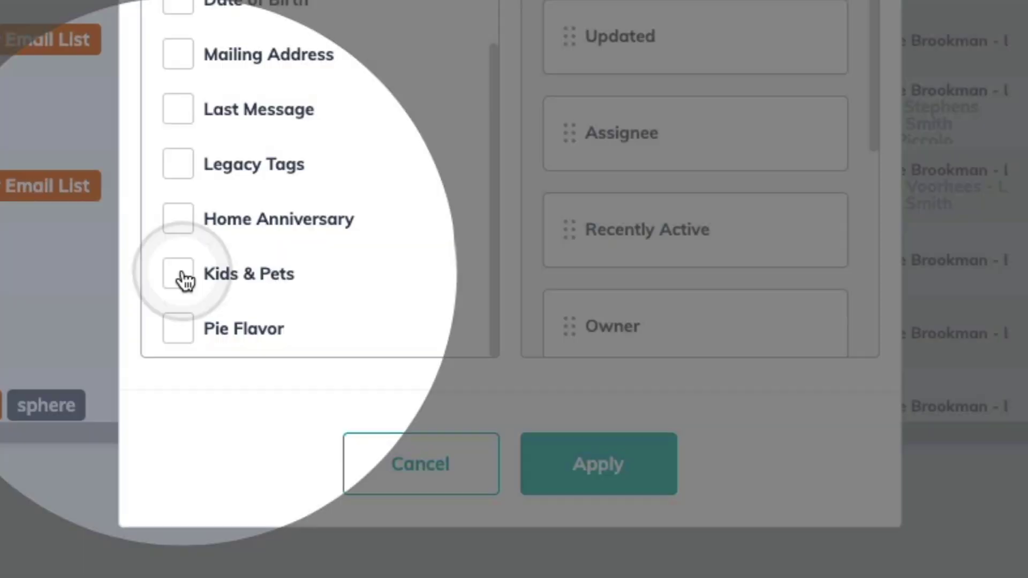
left_click(378, 392)
left_click(170, 328)
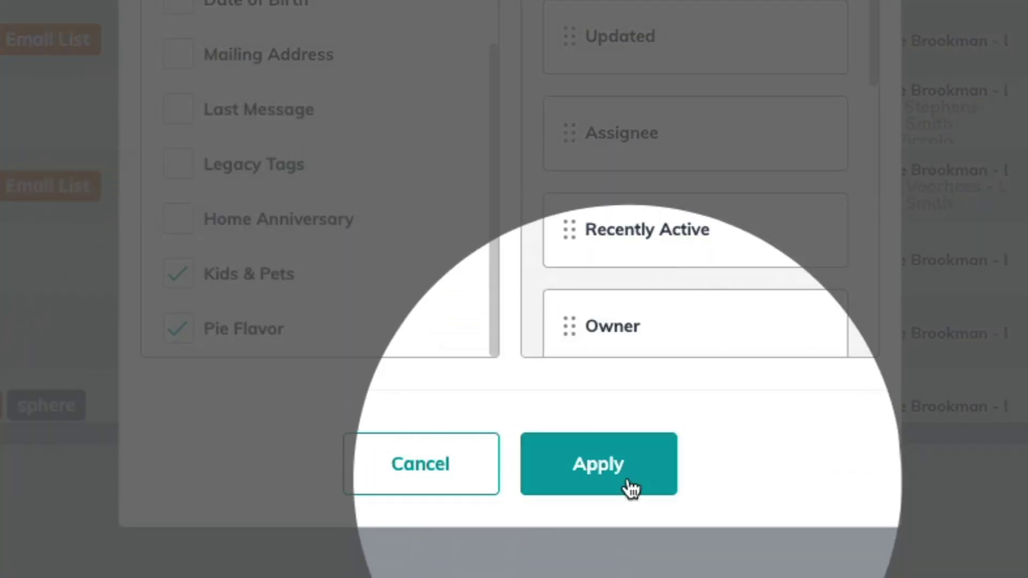
left_click(611, 477)
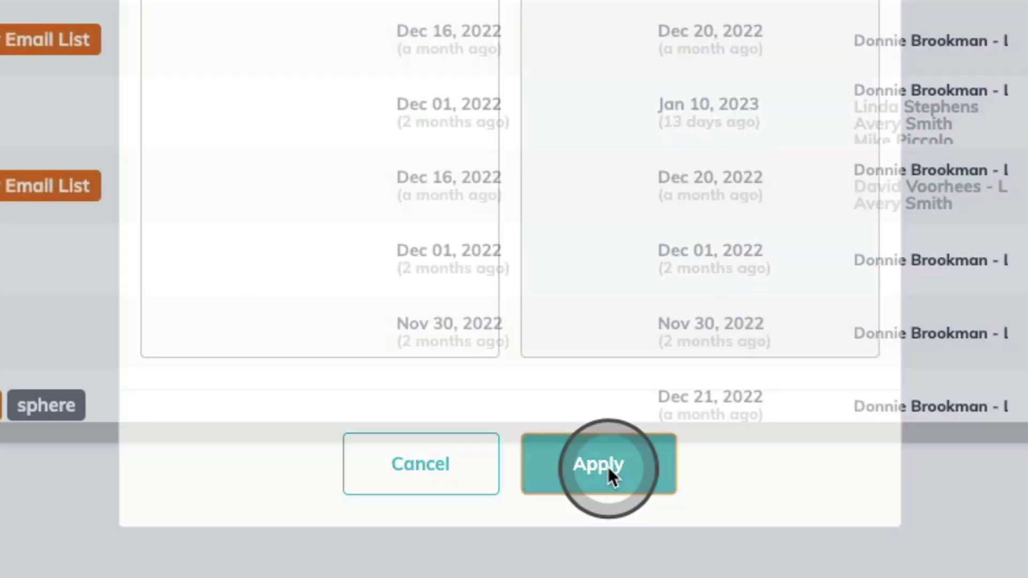
scroll(791, 294, "right", 5)
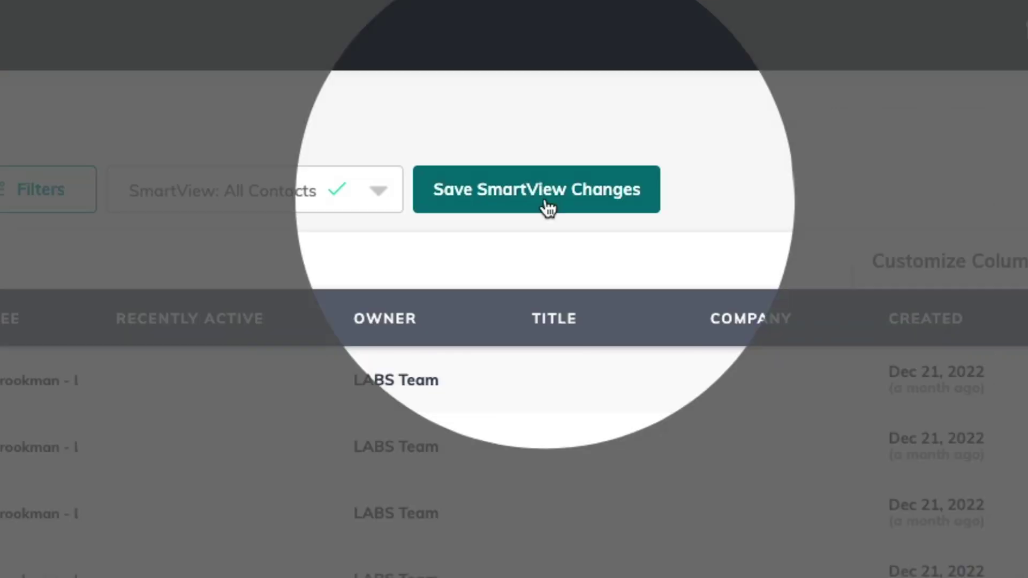
left_click(565, 98)
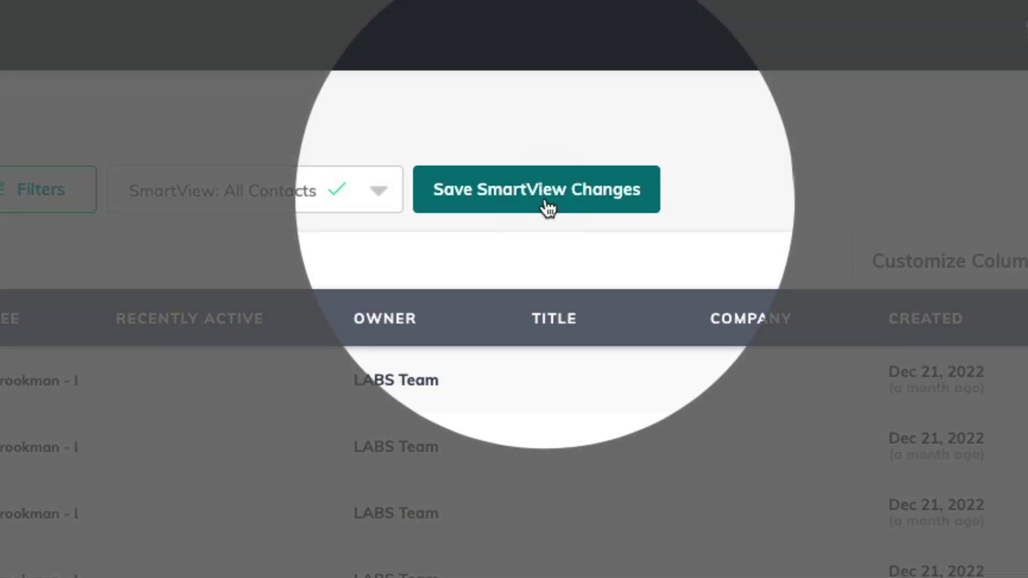